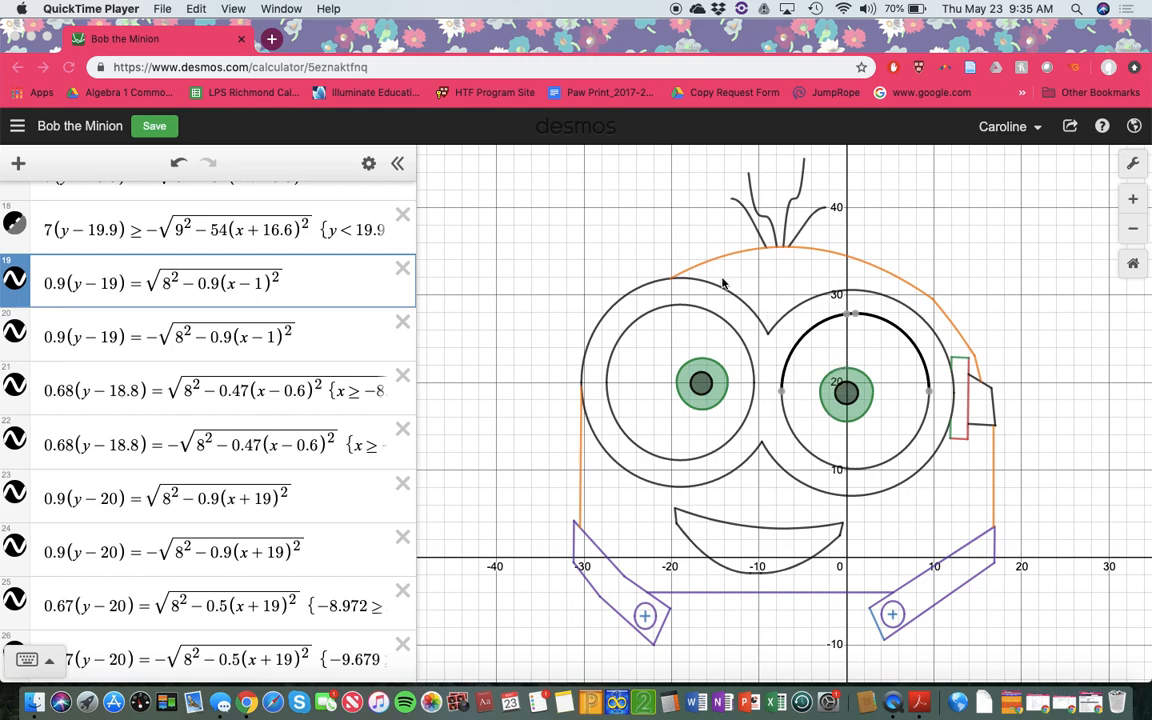
Step: Turn the equation in row 19, the upper arc of the right eye's inner circle, into a strict < inequality
{"action": "left_click", "coordinate": [127, 260]}
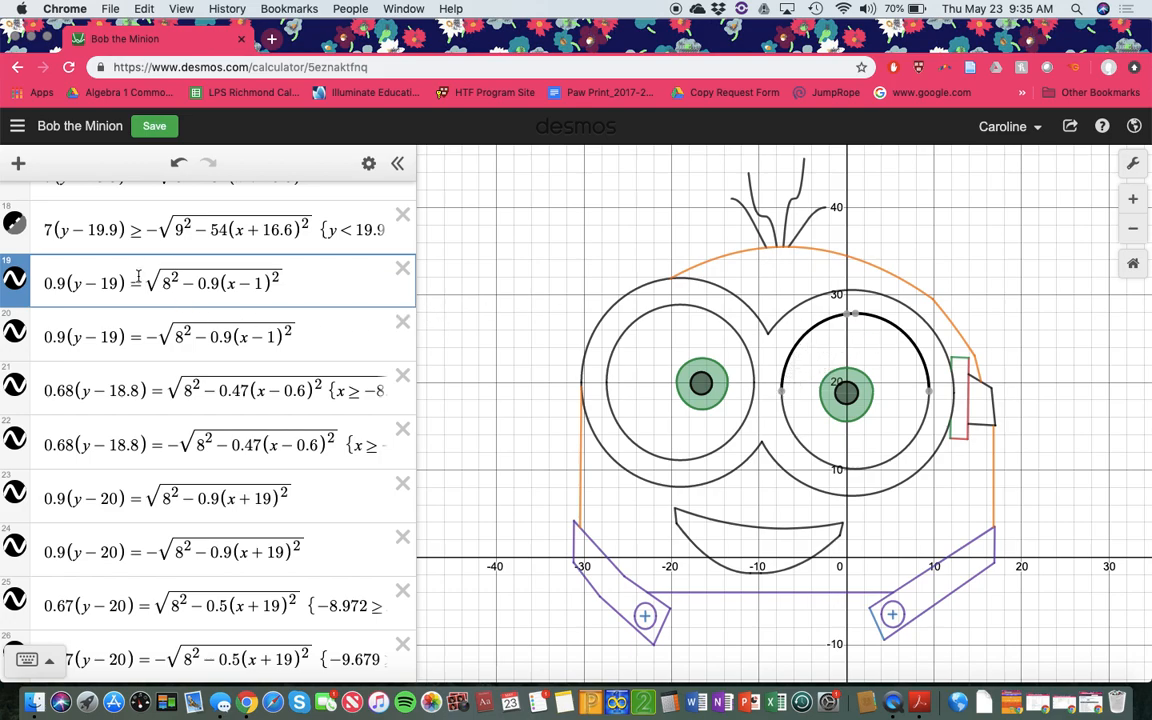
{"action": "key", "text": "BackSpace"}
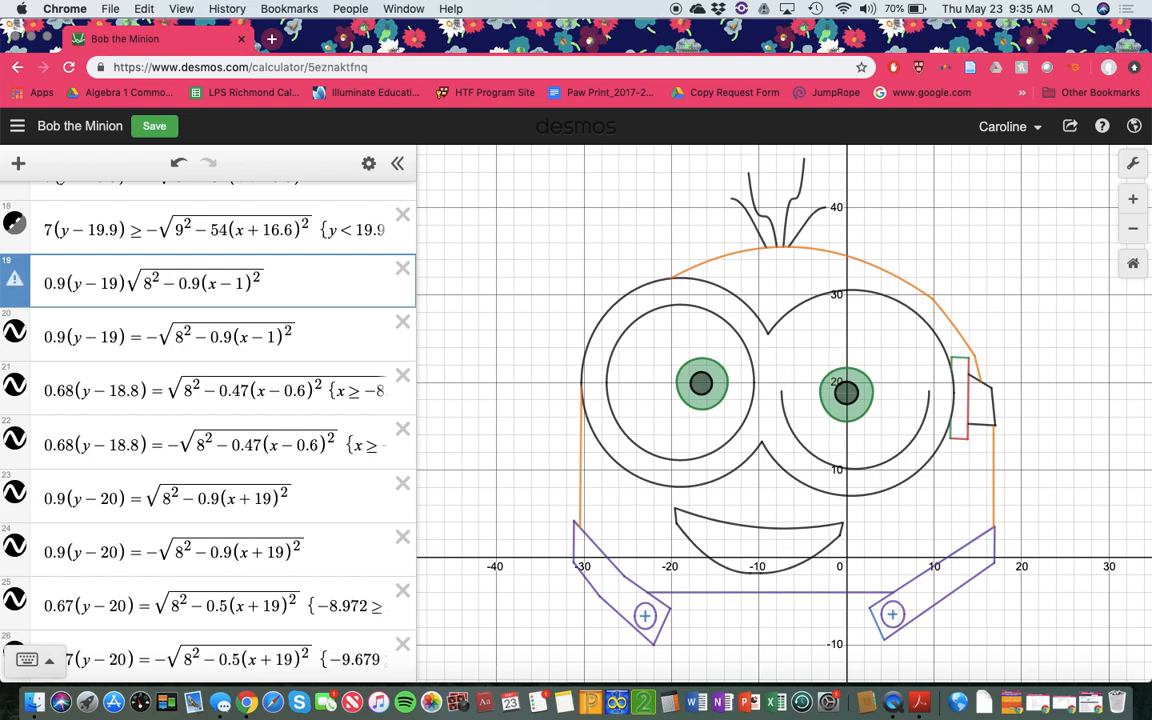
{"action": "type", "text": "<"}
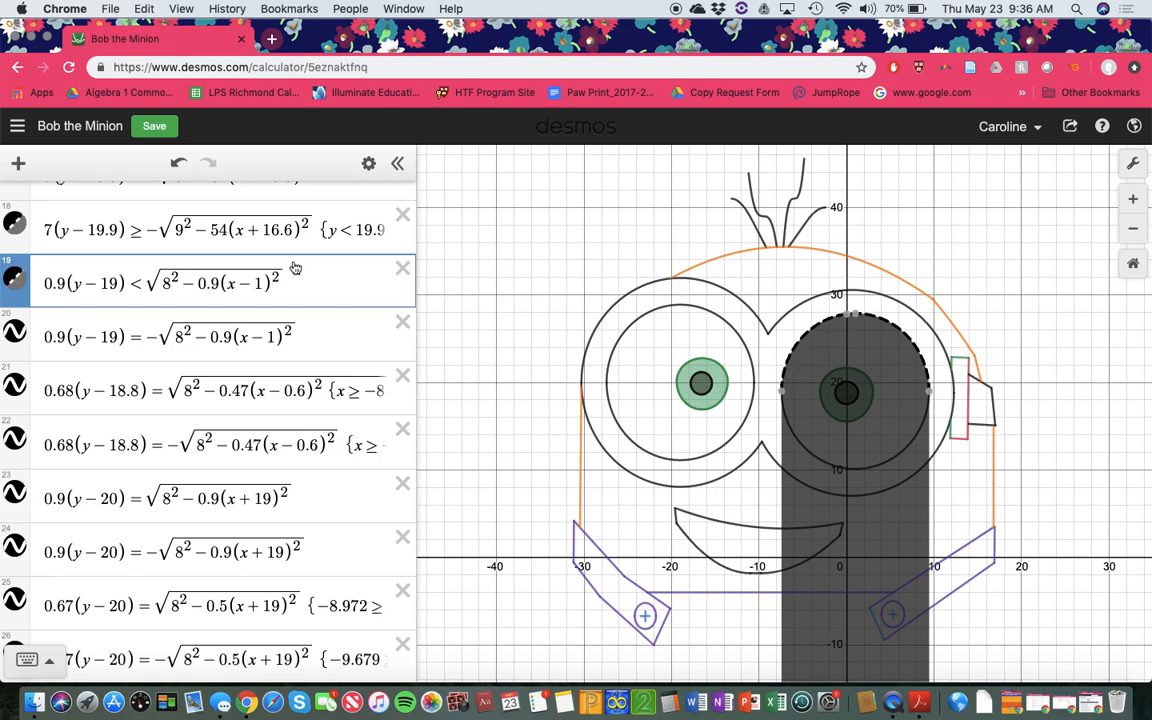
Step: Replace the strict inequality sign in row 19 with ≤ to shade beneath a solid boundary
{"action": "left_click_drag", "start_coordinate": [143, 283], "coordinate": [134, 283]}
{"action": "key", "text": "BackSpace"}
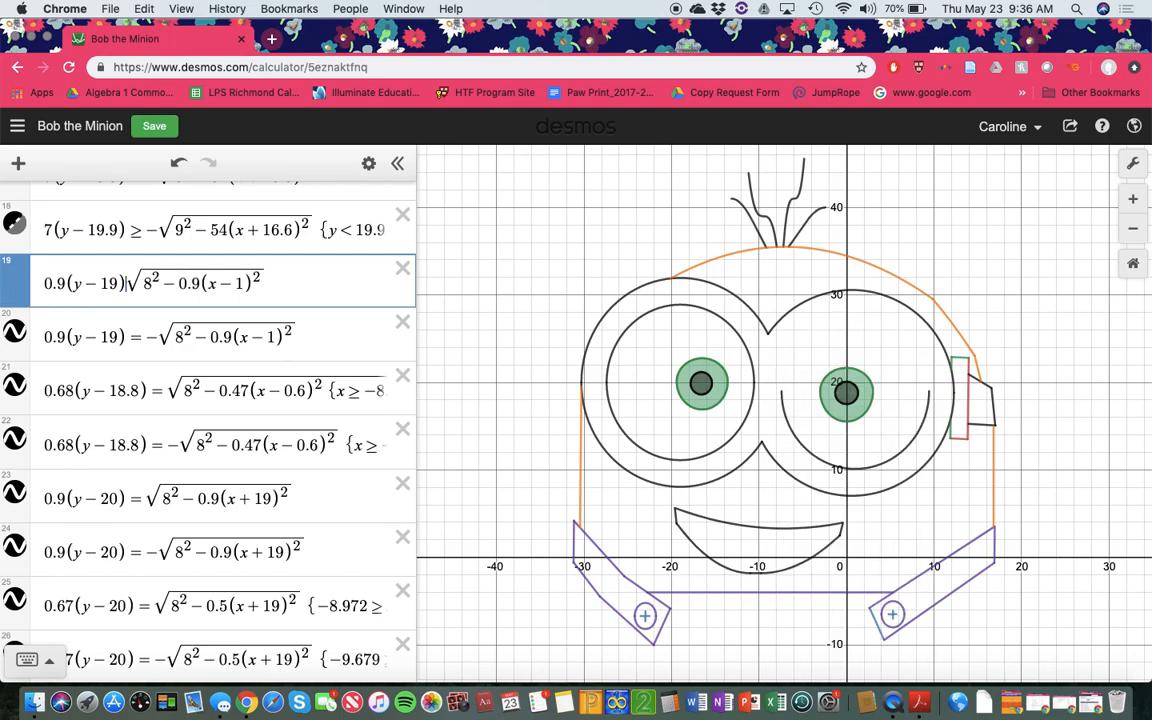
{"action": "left_click", "coordinate": [29, 661]}
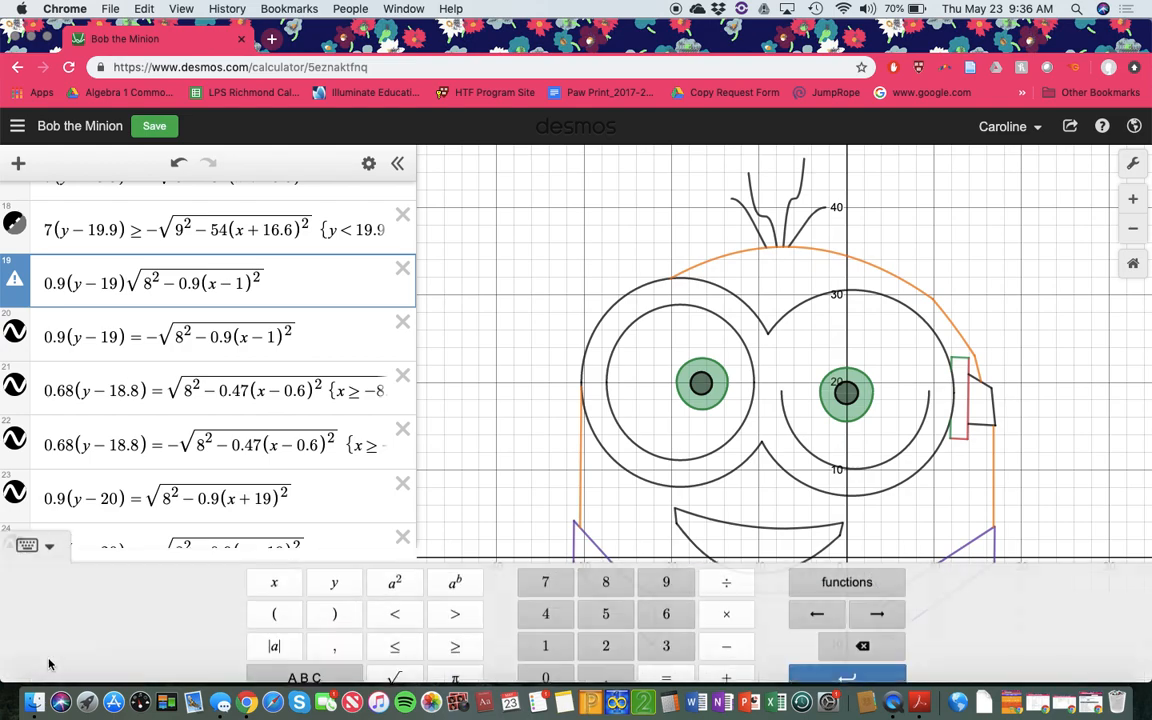
{"action": "left_click", "coordinate": [395, 631]}
{"action": "left_click", "coordinate": [49, 535]}
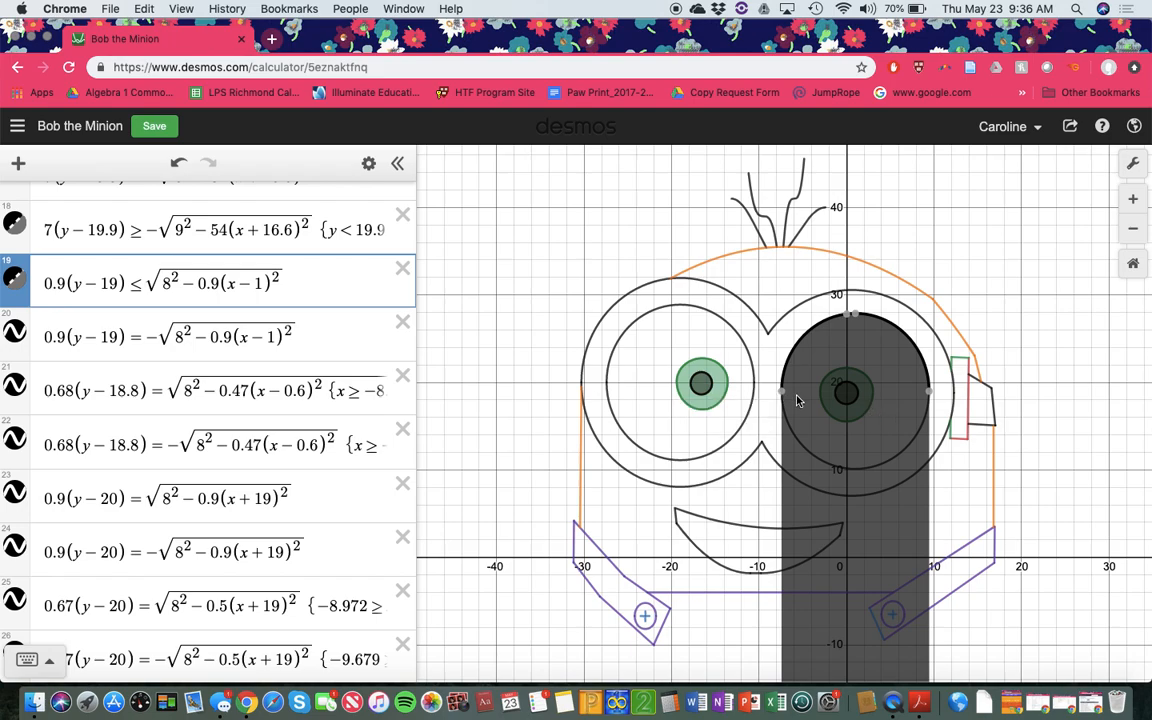
Step: Label both endpoints of the right eye's upper inner arc and restrict its inequality to {y ≥ 19}
{"action": "mouse_move", "coordinate": [929, 397]}
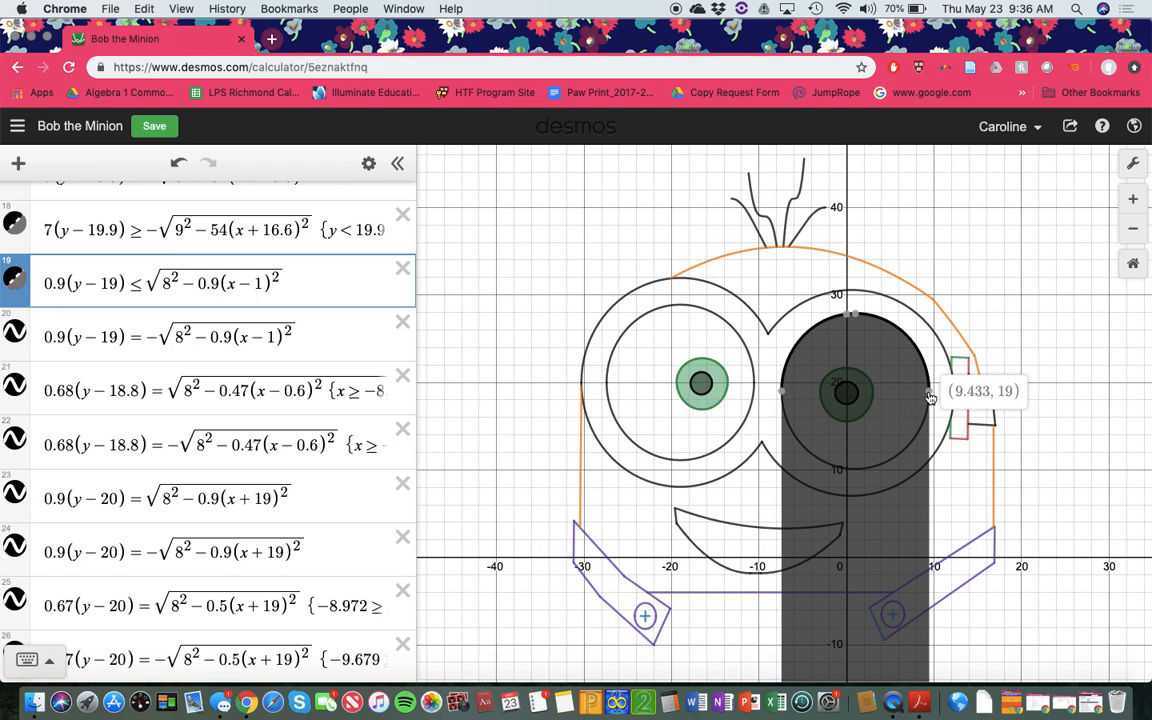
{"action": "left_click", "coordinate": [929, 393]}
{"action": "left_click", "coordinate": [783, 393]}
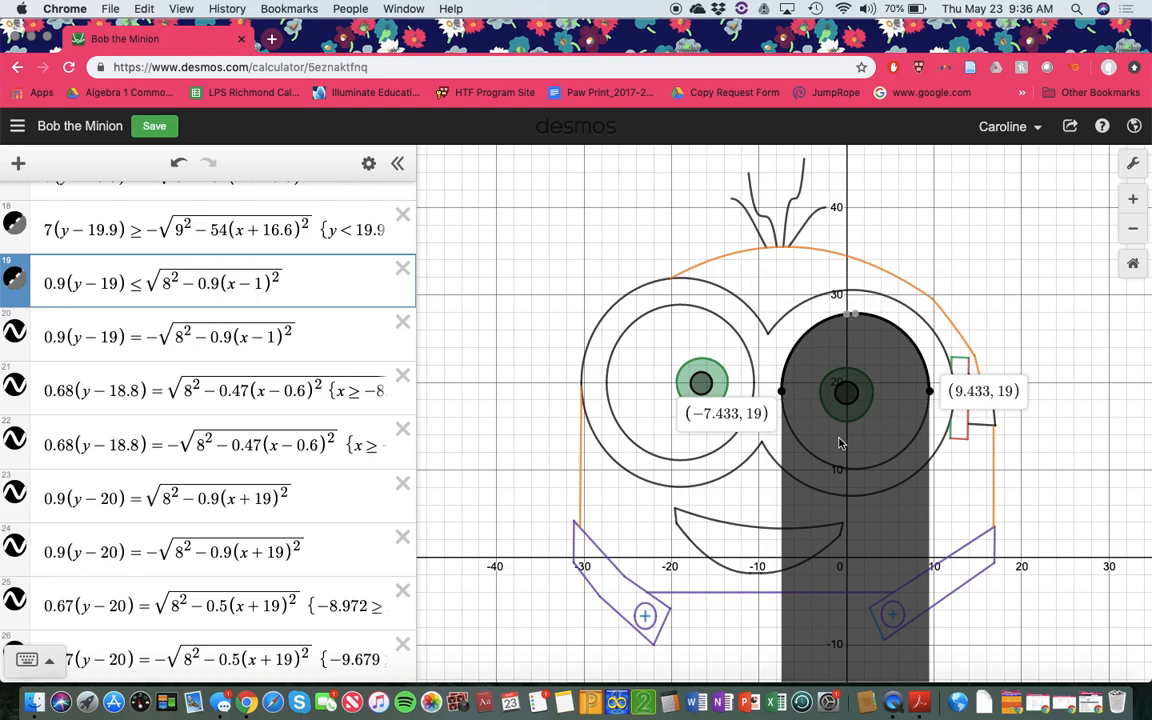
{"action": "left_click", "coordinate": [310, 280]}
{"action": "type", "text": "{y"}
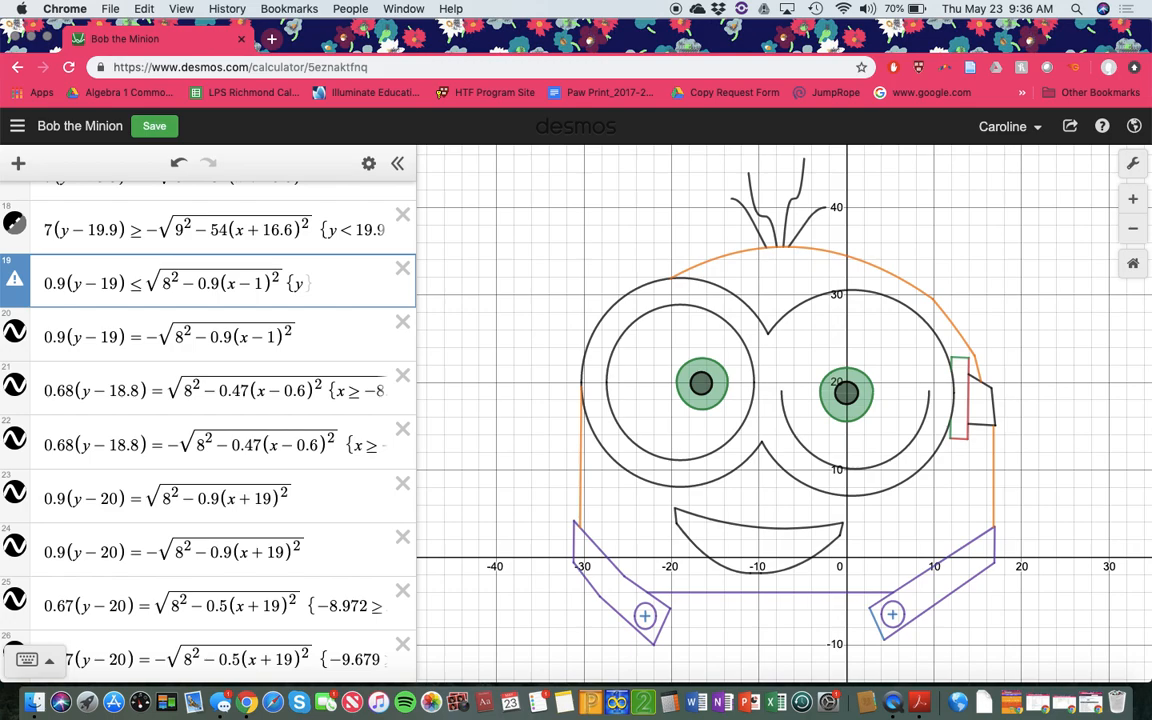
{"action": "type", "text": ">="}
{"action": "type", "text": "1"}
{"action": "type", "text": "9"}
{"action": "type", "text": "}"}
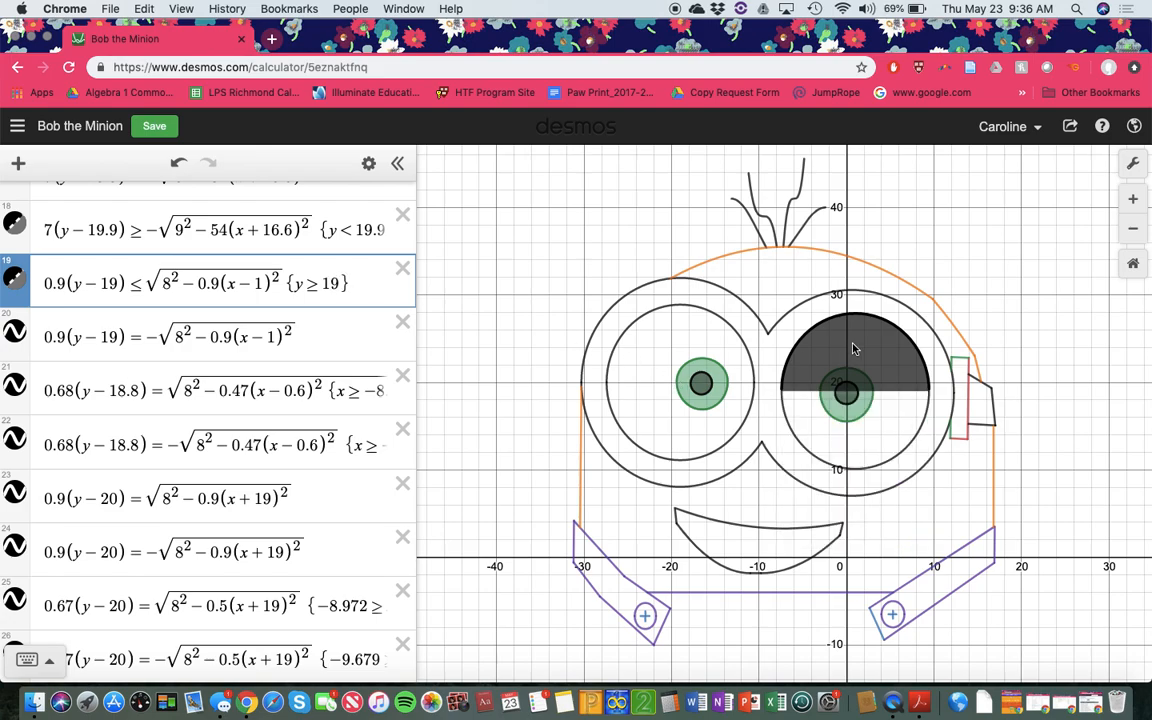
Step: Shade the lower half of the right eye's inner circle by changing its equation to ≥ and adding the restriction {y ≤ 19}
{"action": "left_click", "coordinate": [925, 427]}
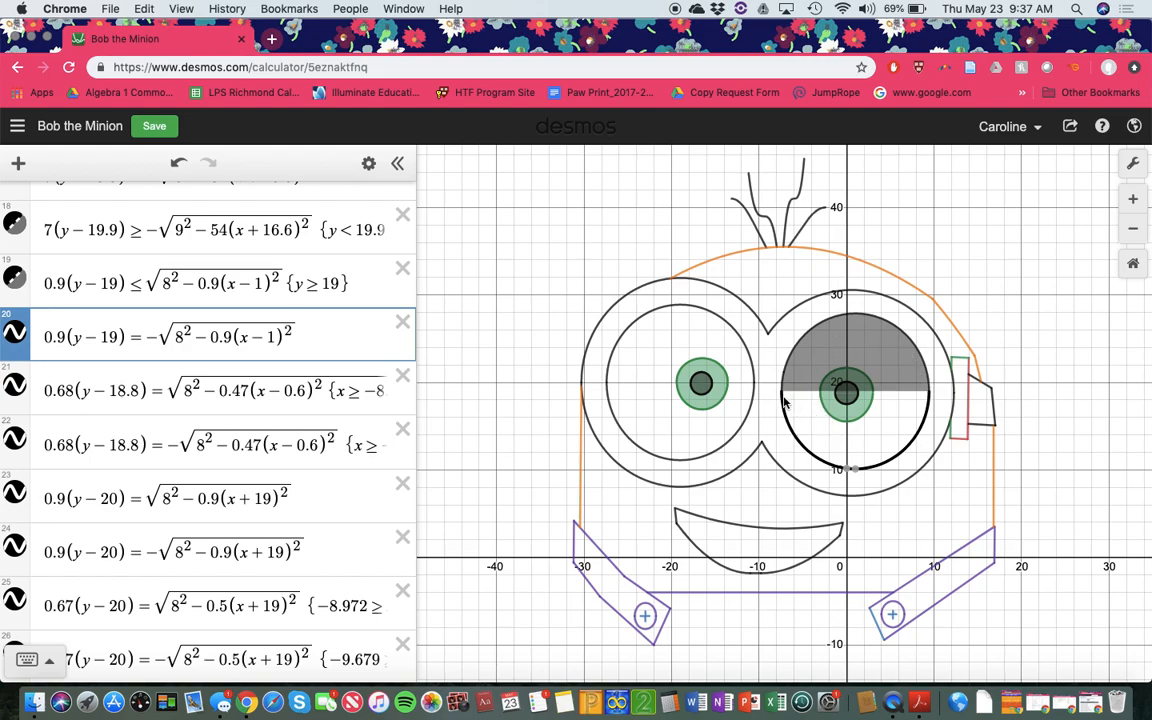
{"action": "left_click", "coordinate": [140, 337]}
{"action": "key", "text": "BackSpace"}
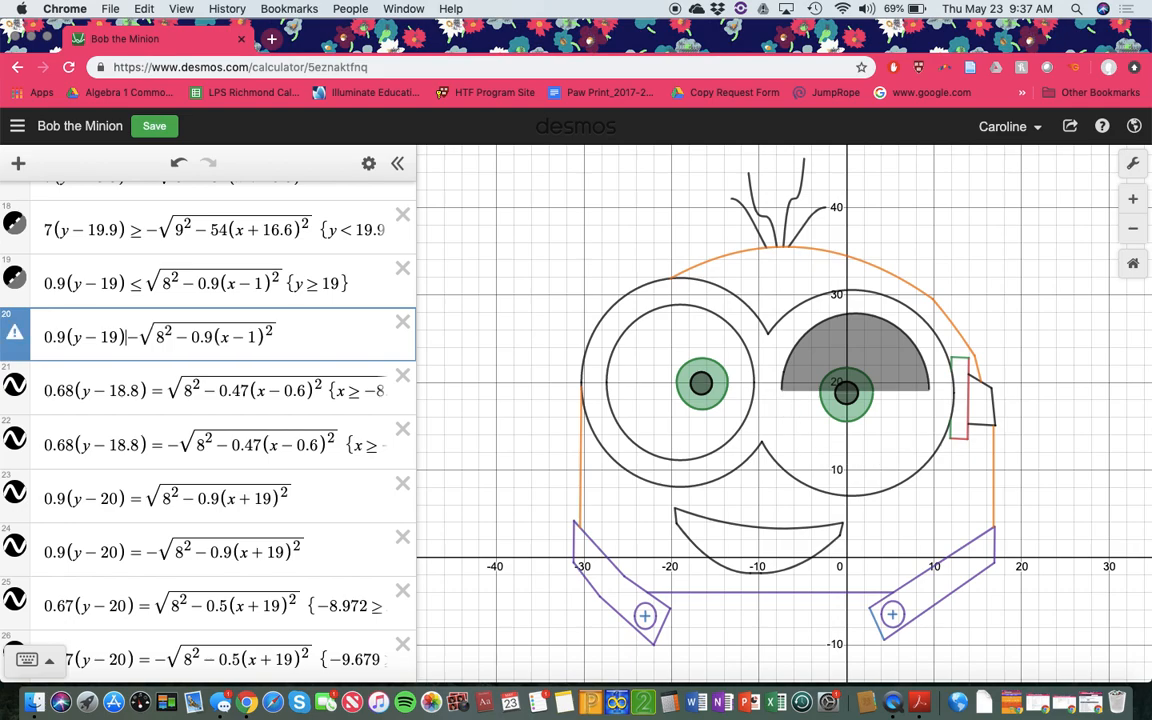
{"action": "type", "text": ">="}
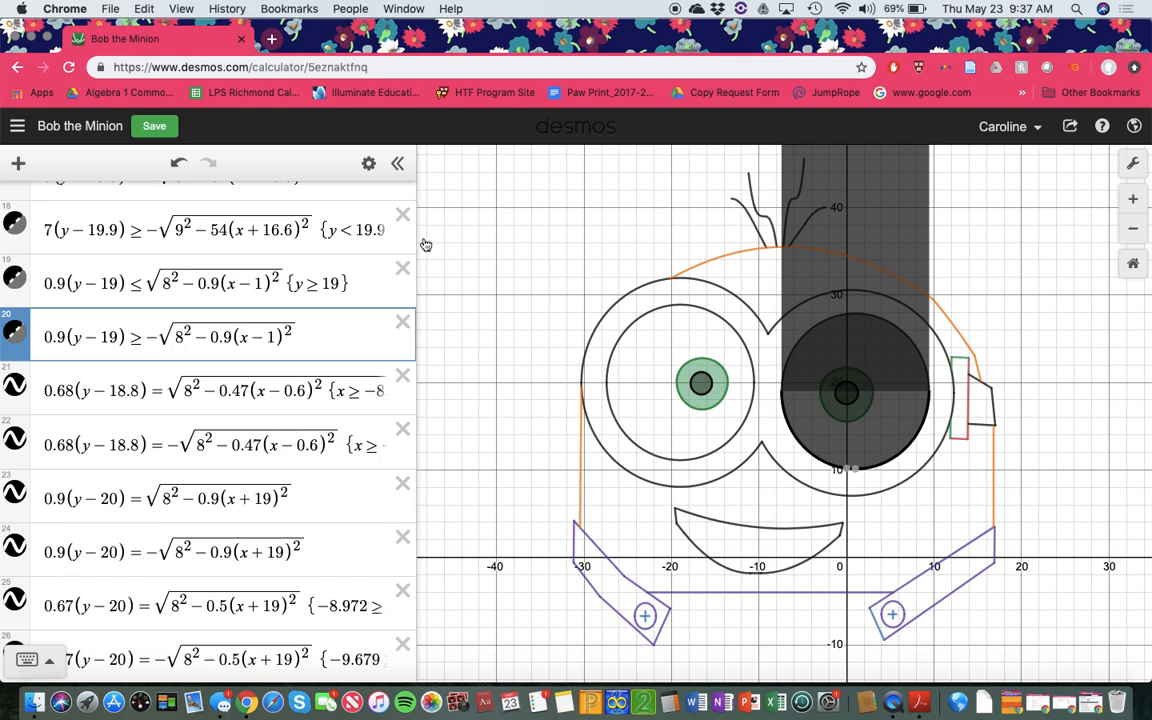
{"action": "left_click", "coordinate": [320, 336]}
{"action": "type", "text": "{y"}
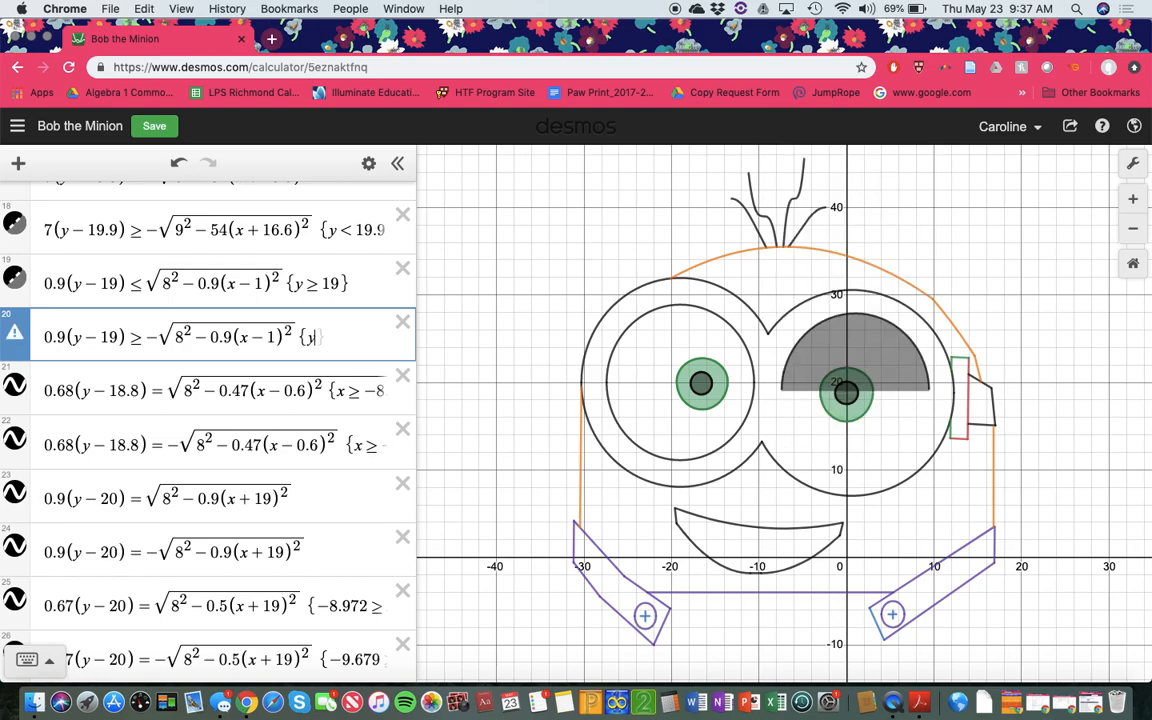
{"action": "type", "text": "<=19"}
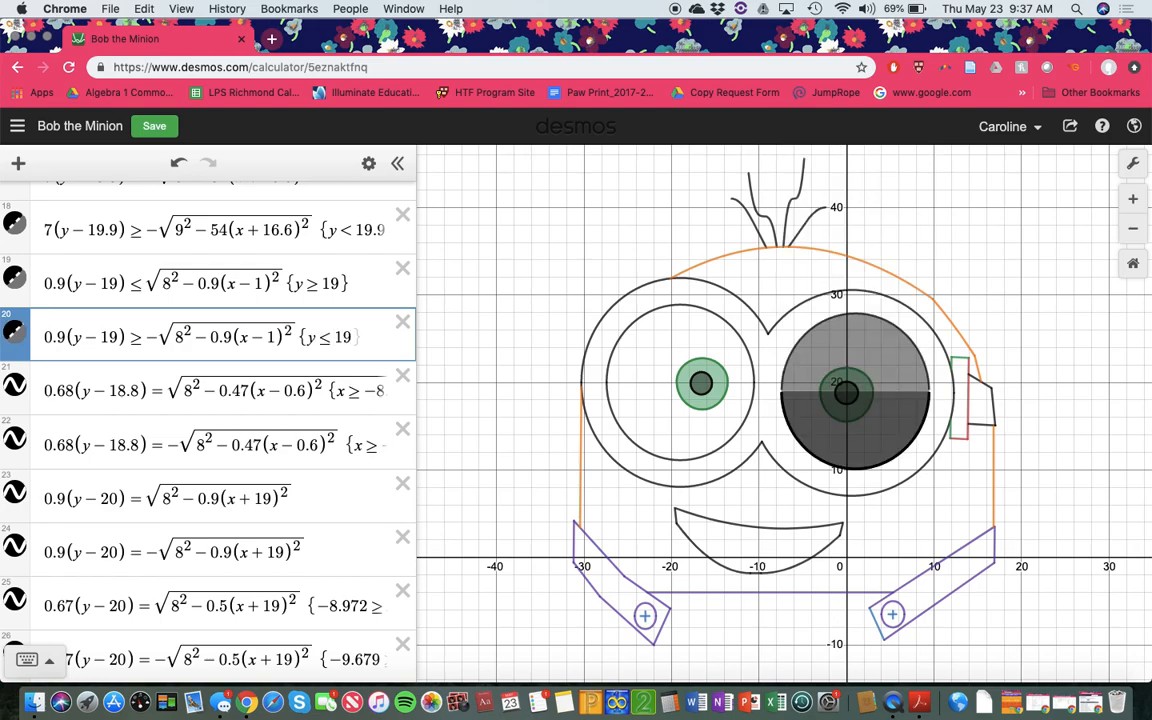
{"action": "type", "text": "}"}
{"action": "left_click", "coordinate": [946, 398]}
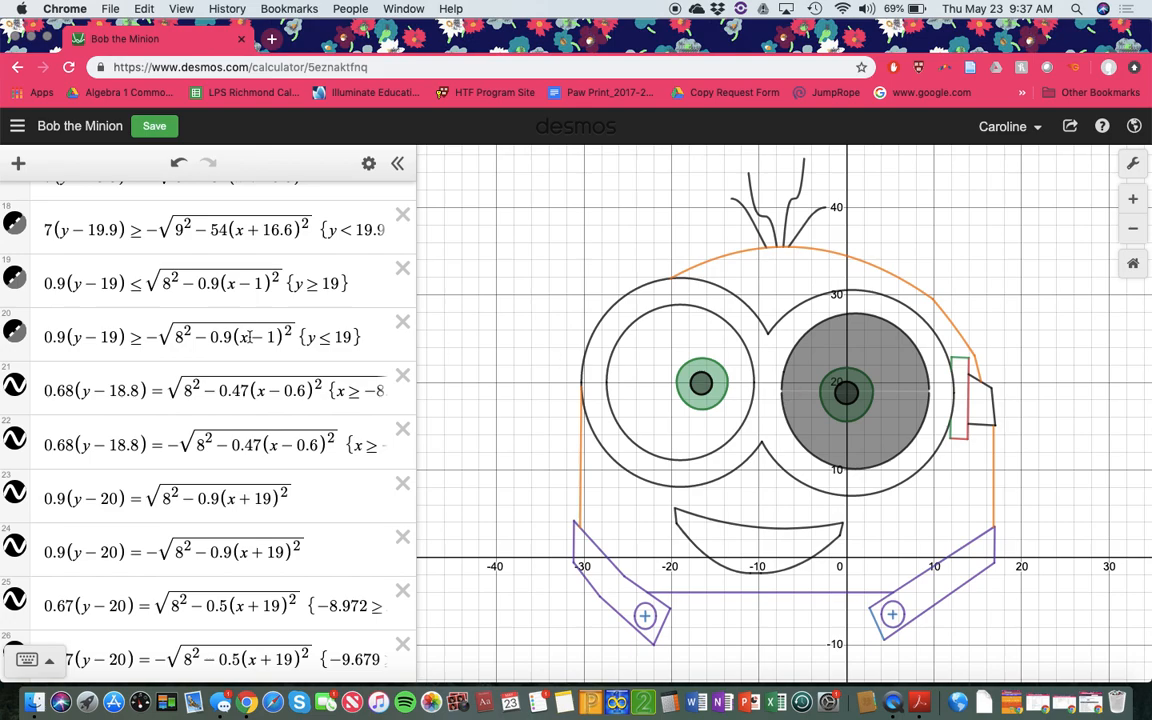
Step: Try y limits of 20 and 18 in the restriction of the upper-half inequality in row 19
{"action": "left_click", "coordinate": [330, 284]}
{"action": "key", "text": "BackSpace"}
{"action": "key", "text": "BackSpace"}
{"action": "type", "text": "20"}
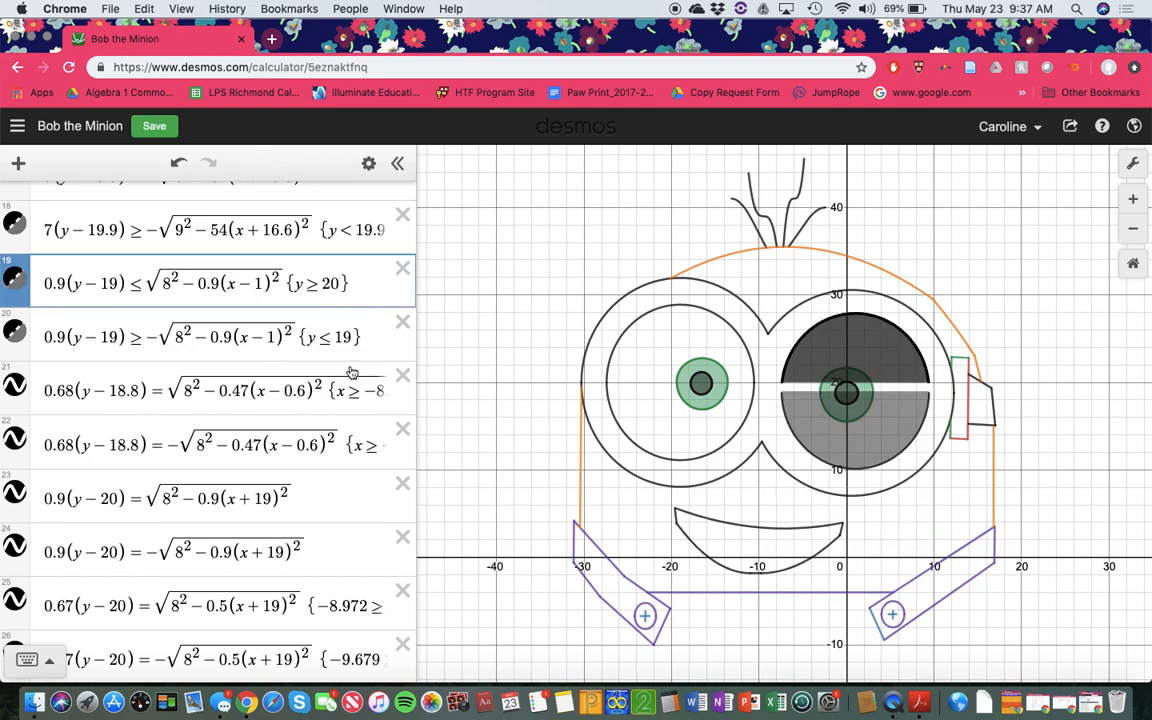
{"action": "key", "text": "BackSpace"}
{"action": "key", "text": "BackSpace"}
{"action": "type", "text": "18"}
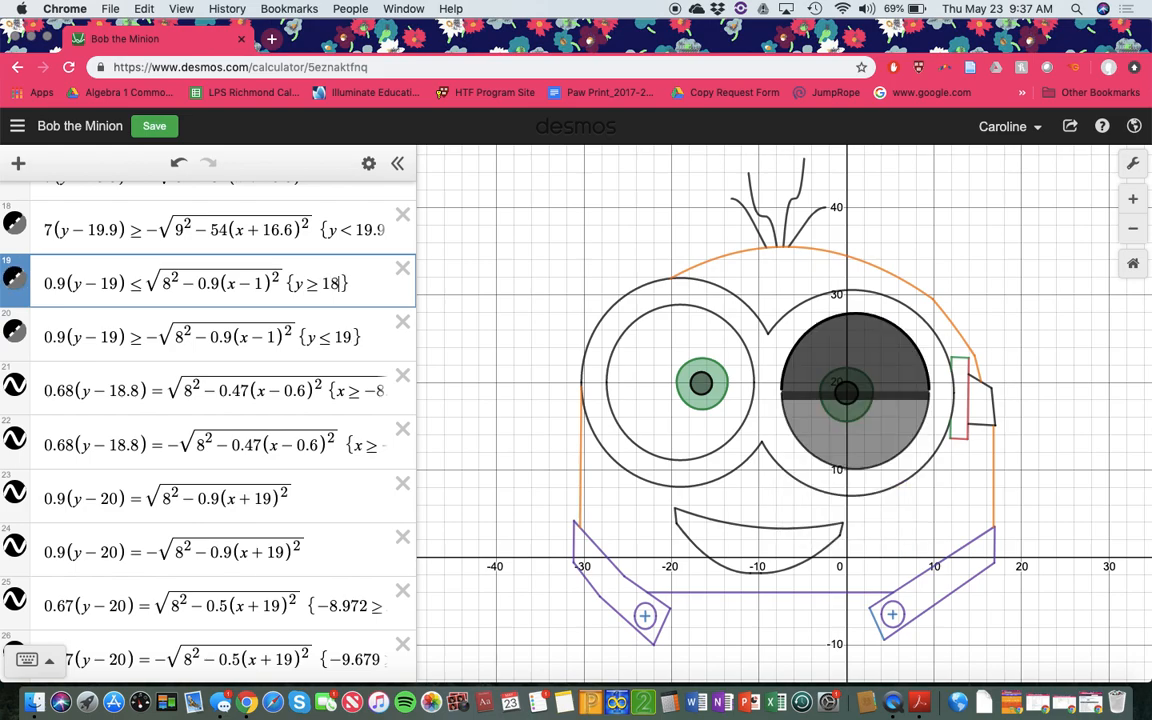
Step: Try a y limit of 20 in the restriction of the lower-half inequality in row 20, then set it to 19
{"action": "key", "text": "Down"}
{"action": "key", "text": "BackSpace"}
{"action": "key", "text": "BackSpace"}
{"action": "type", "text": "20"}
{"action": "key", "text": "BackSpace"}
{"action": "key", "text": "BackSpace"}
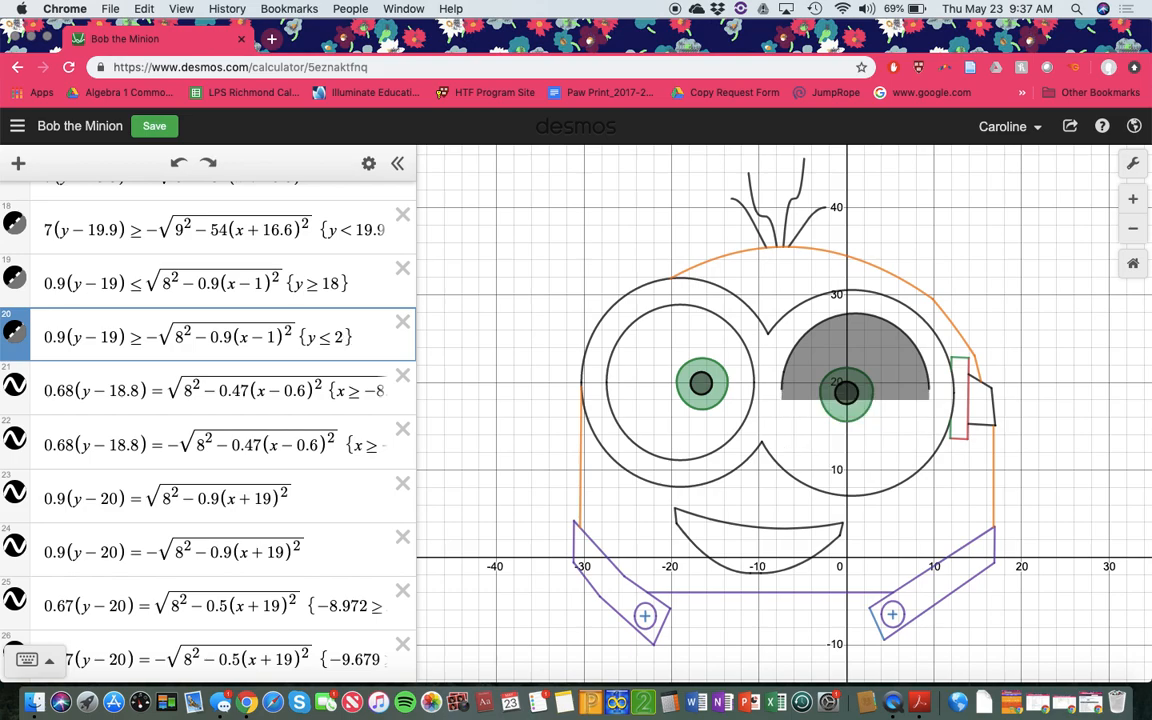
{"action": "type", "text": "19"}
Step: Step back and forth through the trial edits to restore the restrictions {y ≥ 19} and {y ≤ 19}
{"action": "key", "text": "super+z"}
{"action": "key", "text": "super+z"}
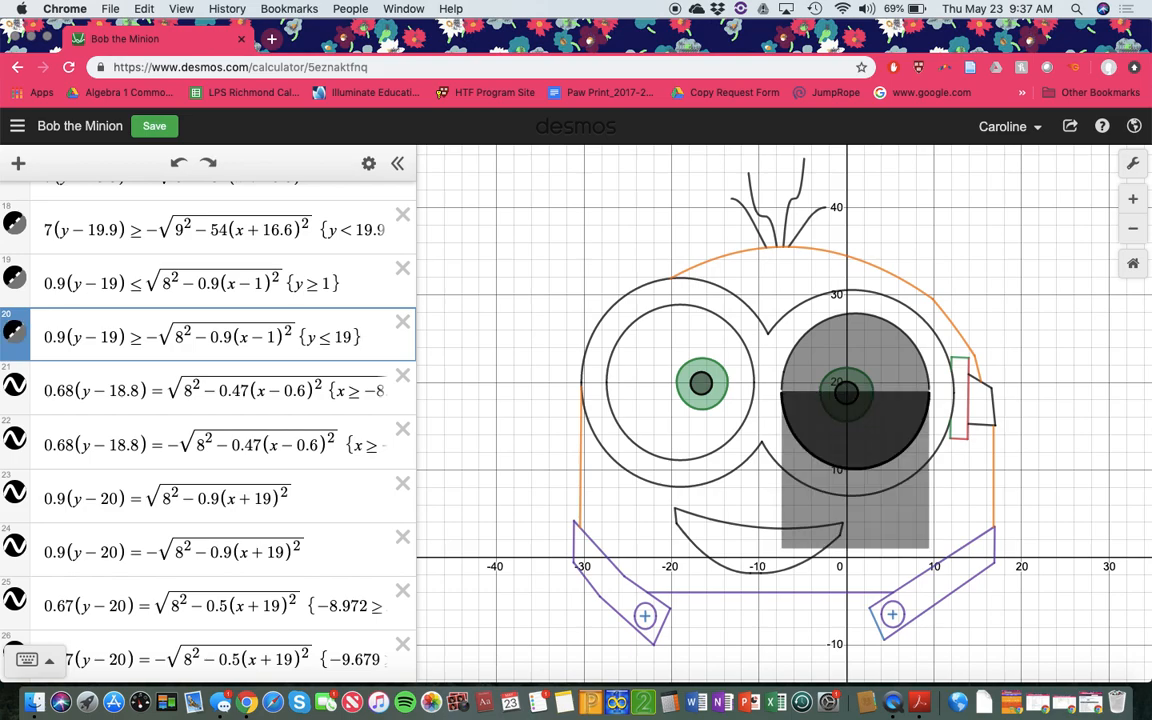
{"action": "key", "text": "super+shift+z"}
{"action": "key", "text": "super+shift+z"}
{"action": "key", "text": "super+z"}
{"action": "key", "text": "super+z"}
{"action": "key", "text": "super+shift+z"}
{"action": "key", "text": "super+shift+z"}
{"action": "left_click", "coordinate": [1052, 376]}
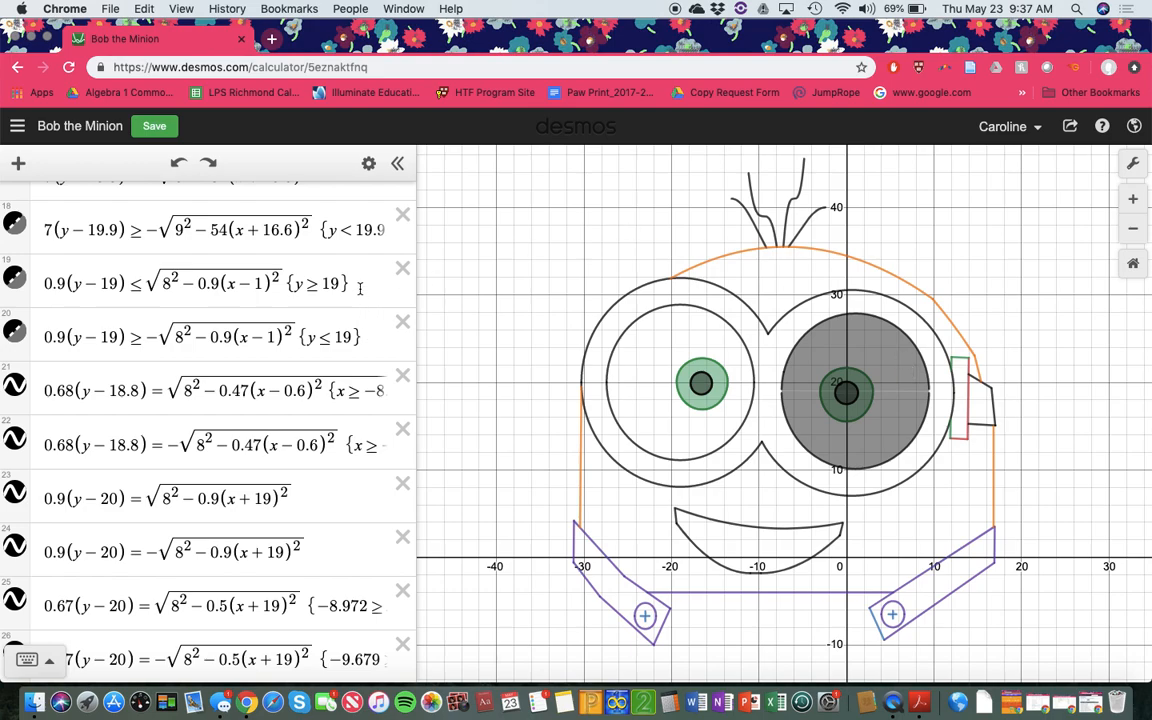
Step: Duplicate the upper-half inequality from row 19 into a new row directly below and color the copy black
{"action": "left_click_drag", "start_coordinate": [359, 283], "coordinate": [40, 288]}
{"action": "key", "text": "super+c"}
{"action": "key", "text": "Right"}
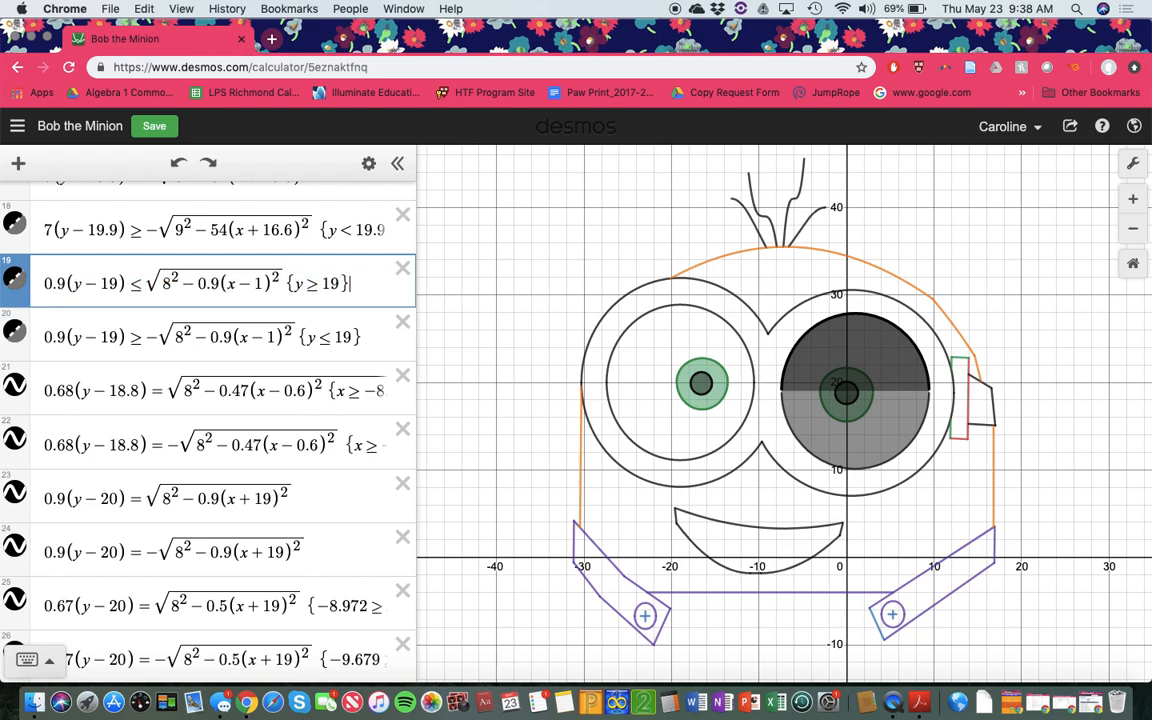
{"action": "key", "text": "Return"}
{"action": "key", "text": "super+v"}
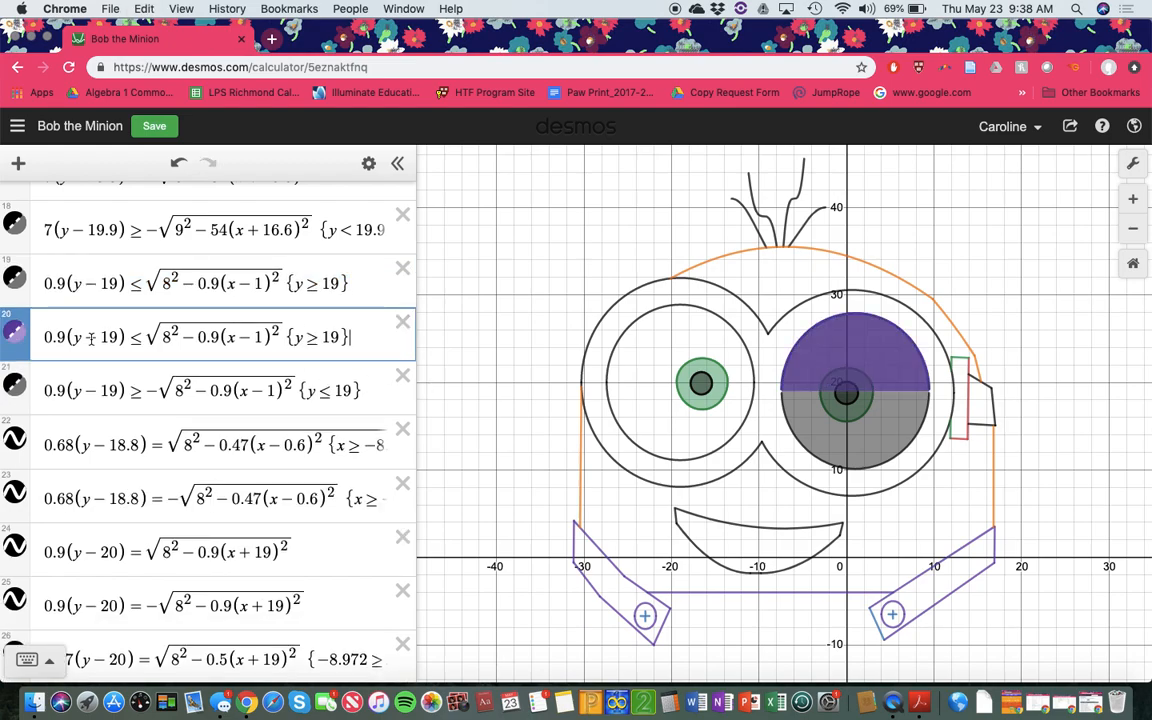
{"action": "left_click", "coordinate": [14, 338]}
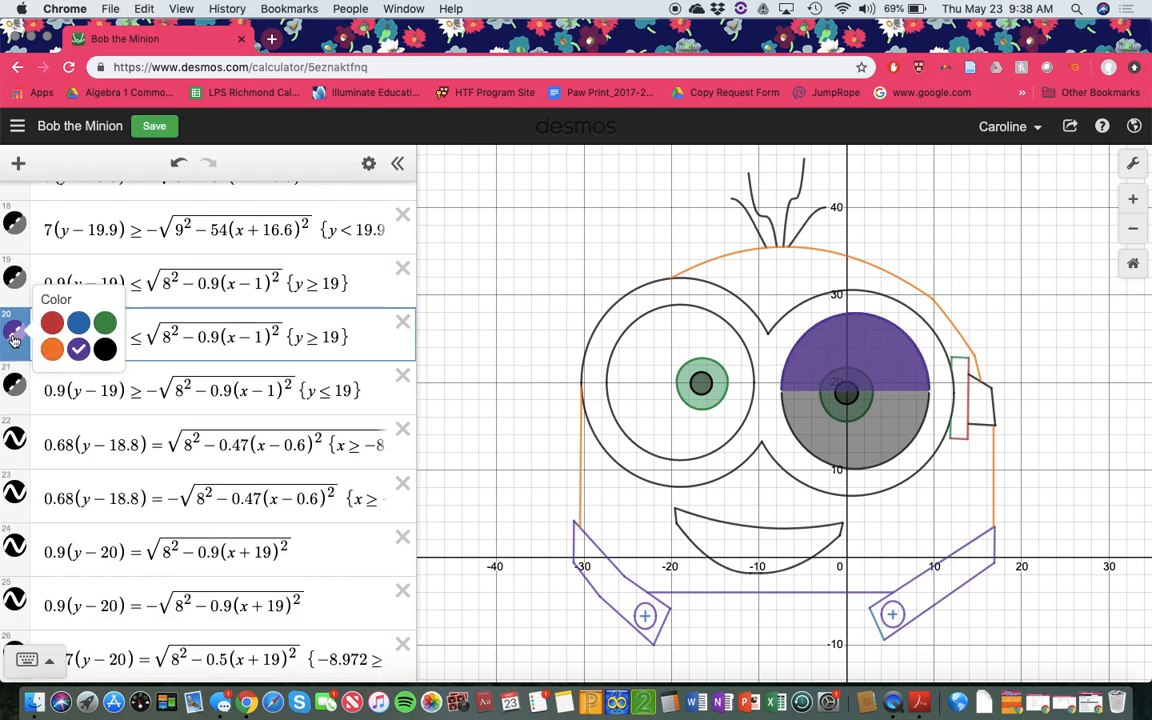
{"action": "left_click", "coordinate": [104, 348]}
Step: Duplicate the lower-half inequality with {y ≤ 19} into a new row directly below it
{"action": "left_click", "coordinate": [361, 392]}
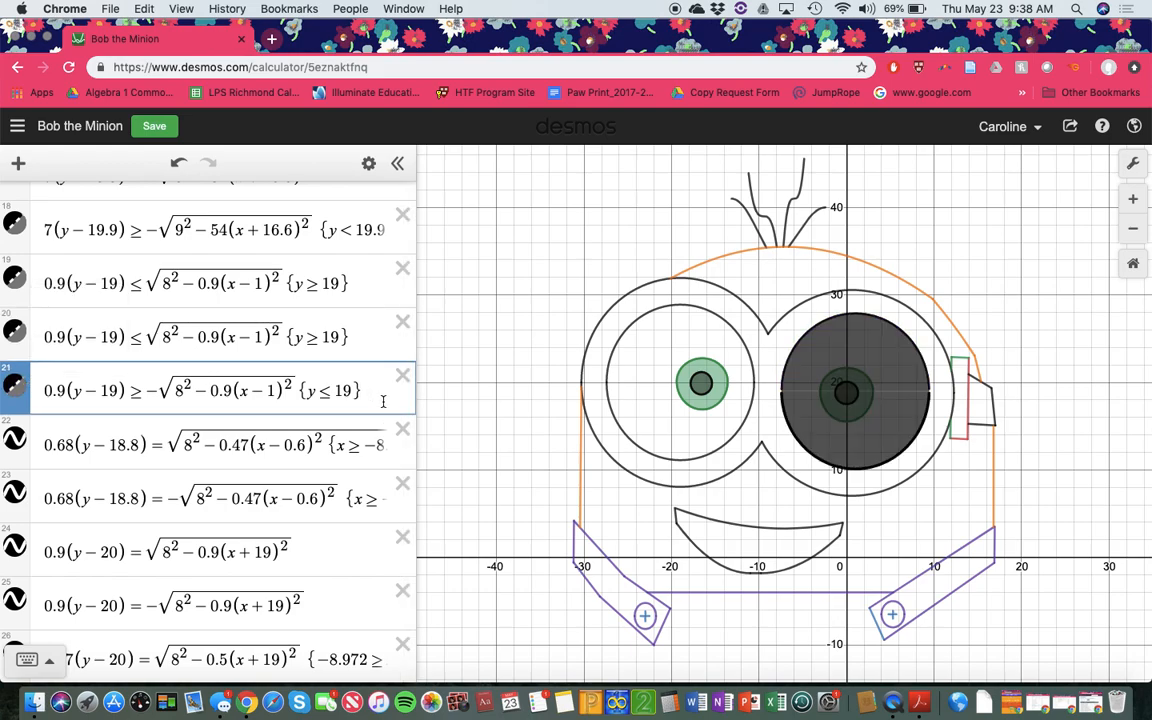
{"action": "key", "text": "super+a"}
{"action": "key", "text": "super+c"}
{"action": "key", "text": "Right"}
{"action": "key", "text": "Return"}
{"action": "key", "text": "super+v"}
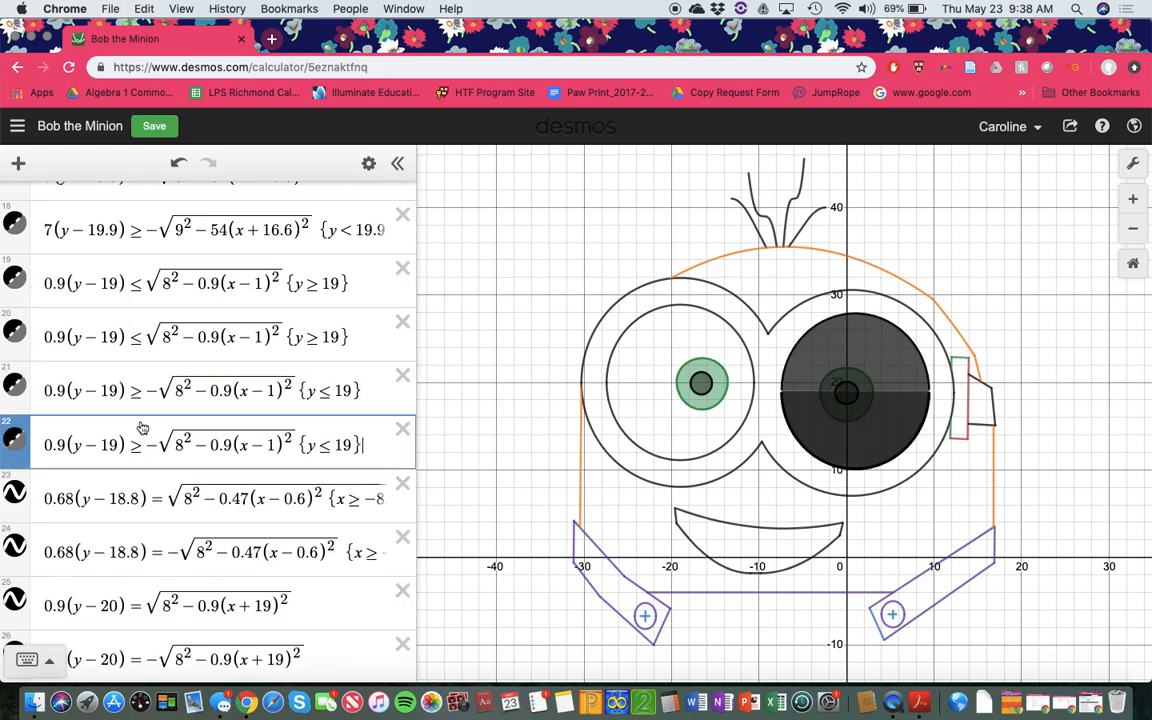
{"action": "left_click", "coordinate": [1063, 362]}
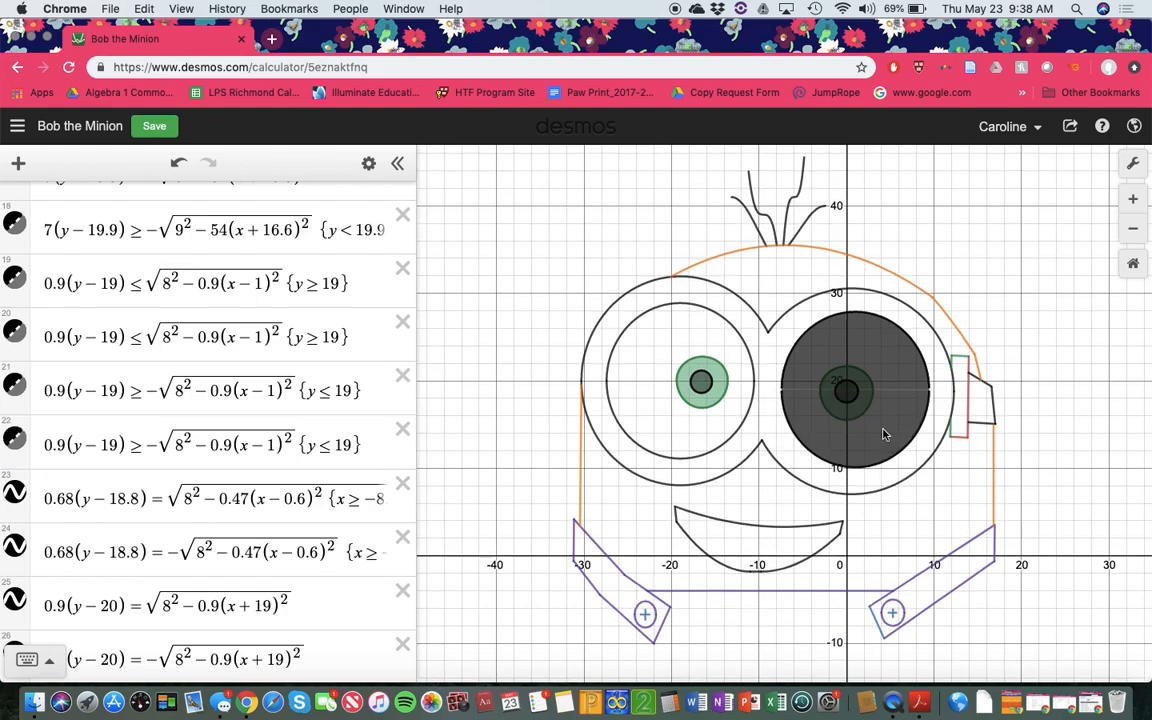
Step: Toggle the visibility of the inequalities in rows 20 to 22 to compare the shading, leaving them all shown
{"action": "left_click", "coordinate": [14, 437]}
{"action": "left_click", "coordinate": [15, 386]}
{"action": "left_click", "coordinate": [15, 387]}
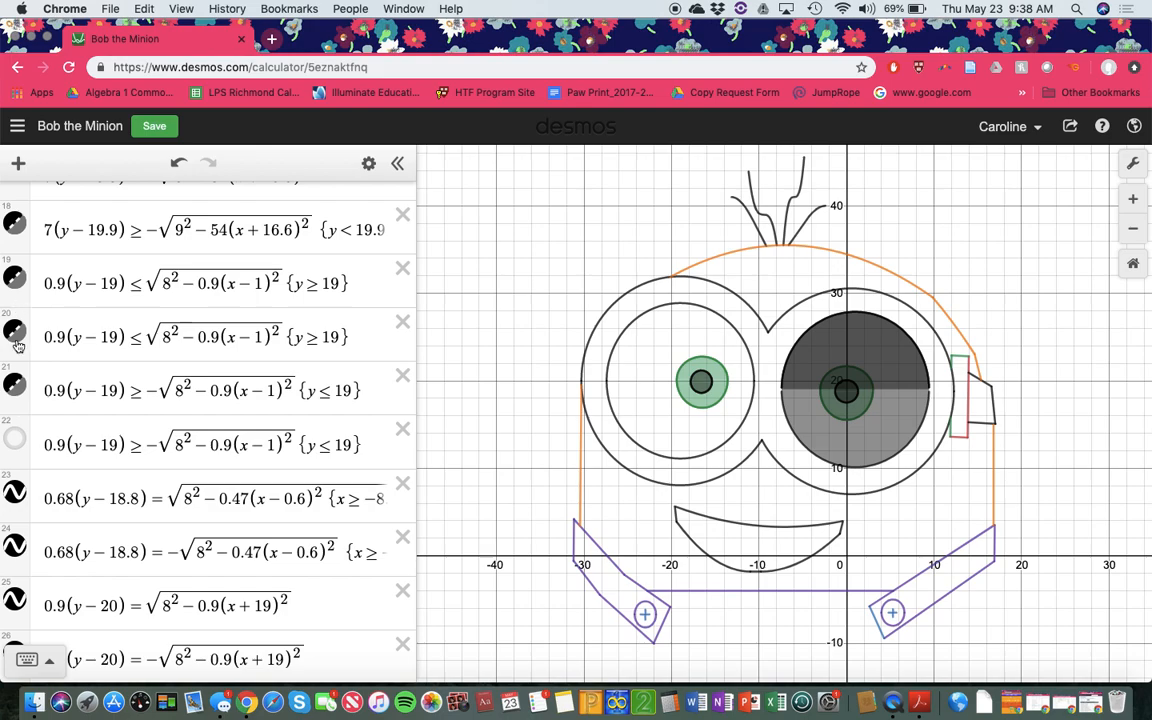
{"action": "left_click", "coordinate": [14, 437]}
{"action": "left_click", "coordinate": [15, 333]}
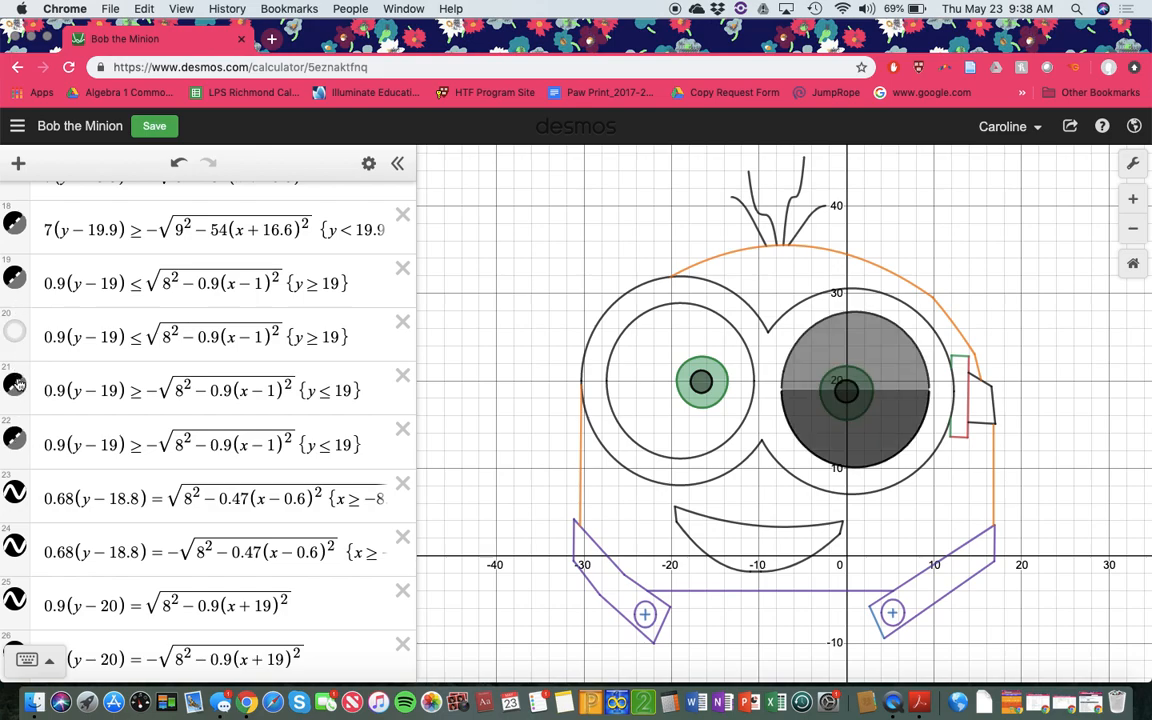
{"action": "left_click", "coordinate": [17, 360]}
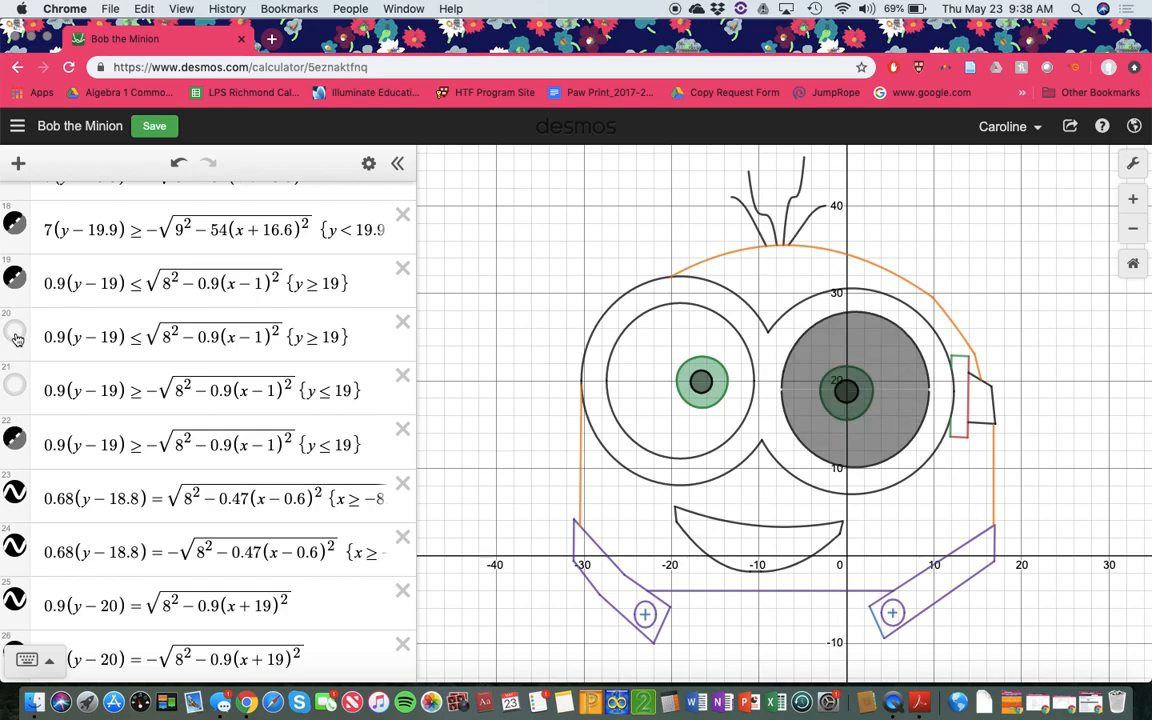
{"action": "left_click", "coordinate": [15, 331]}
{"action": "left_click", "coordinate": [17, 385]}
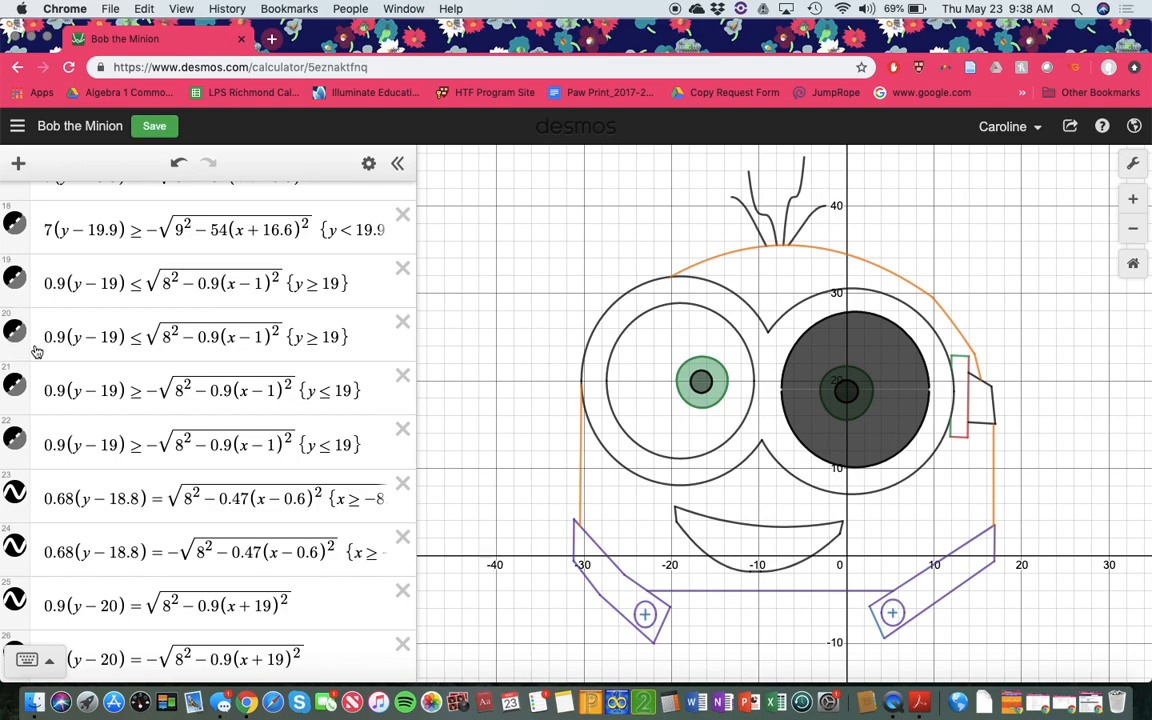
Step: Hide the upper-half inequality in row 20 and the lower-half inequality in row 21
{"action": "left_click", "coordinate": [17, 336]}
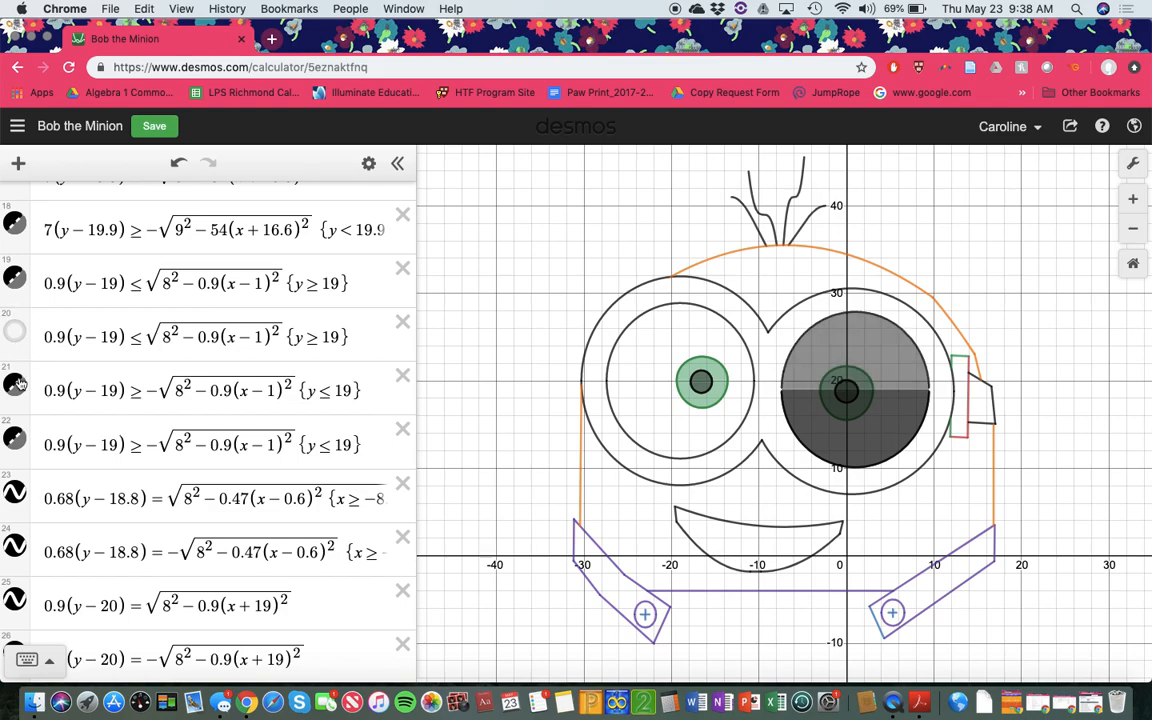
{"action": "left_click", "coordinate": [17, 384]}
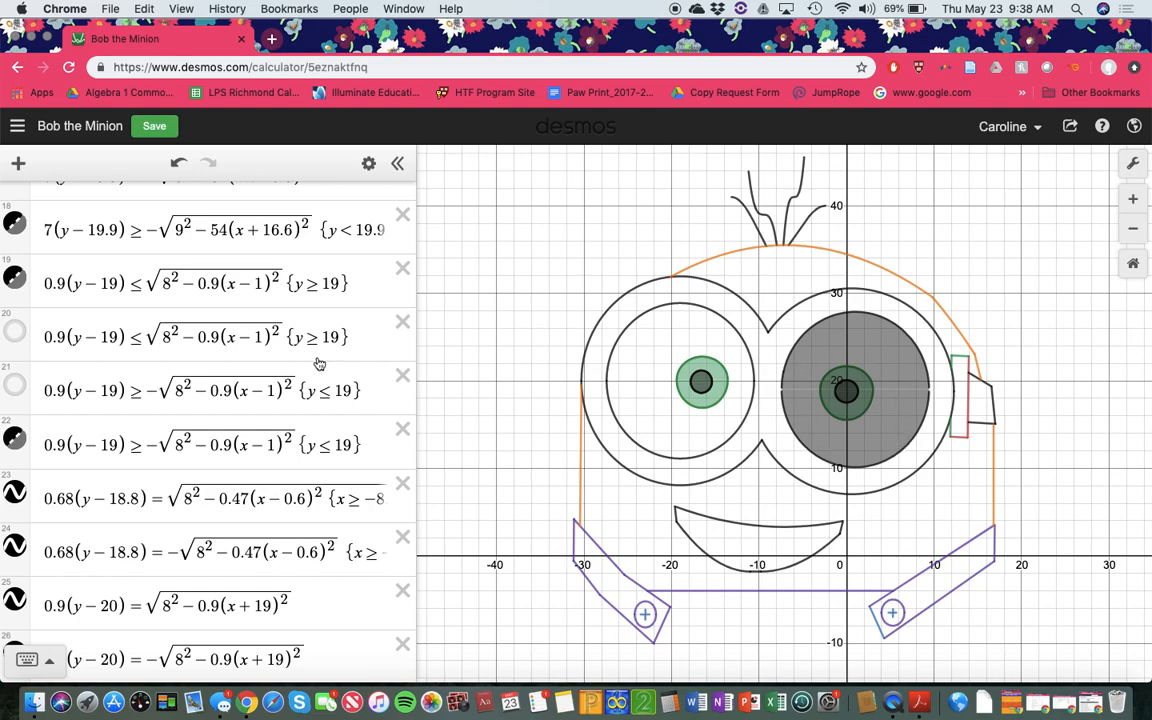
Step: Change the inequality signs in rows 22 and 19 to = to draw only the right eye's inner circle outline
{"action": "left_click", "coordinate": [137, 450]}
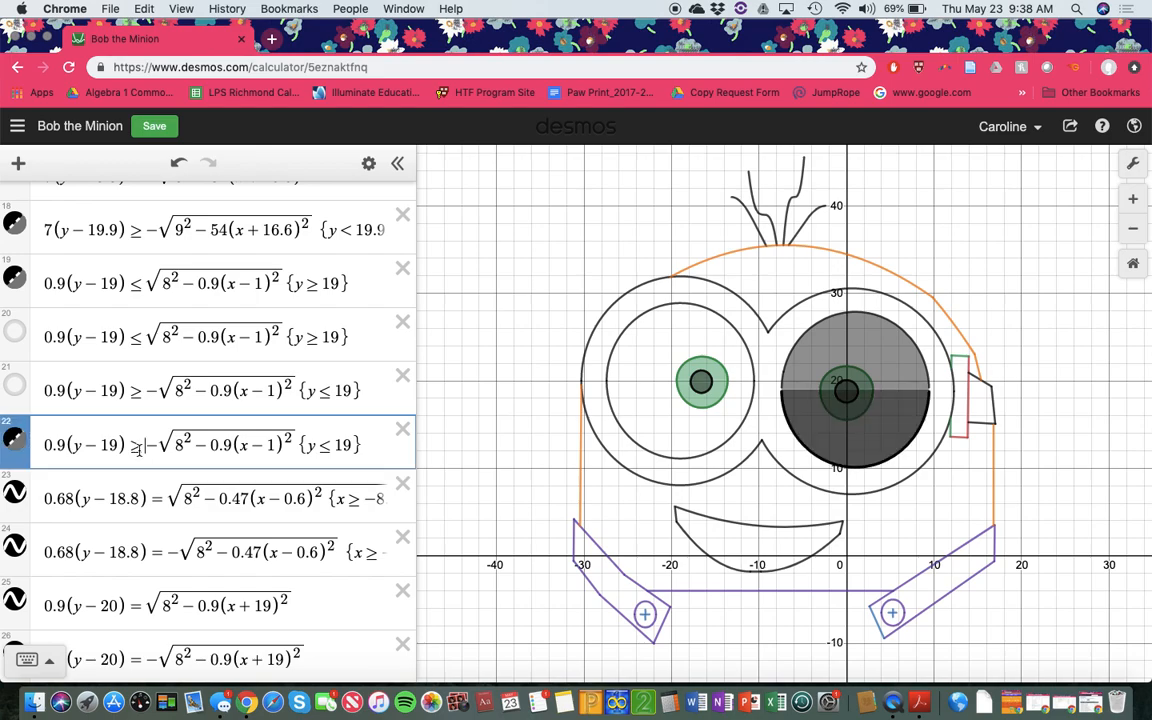
{"action": "key", "text": "BackSpace"}
{"action": "type", "text": "="}
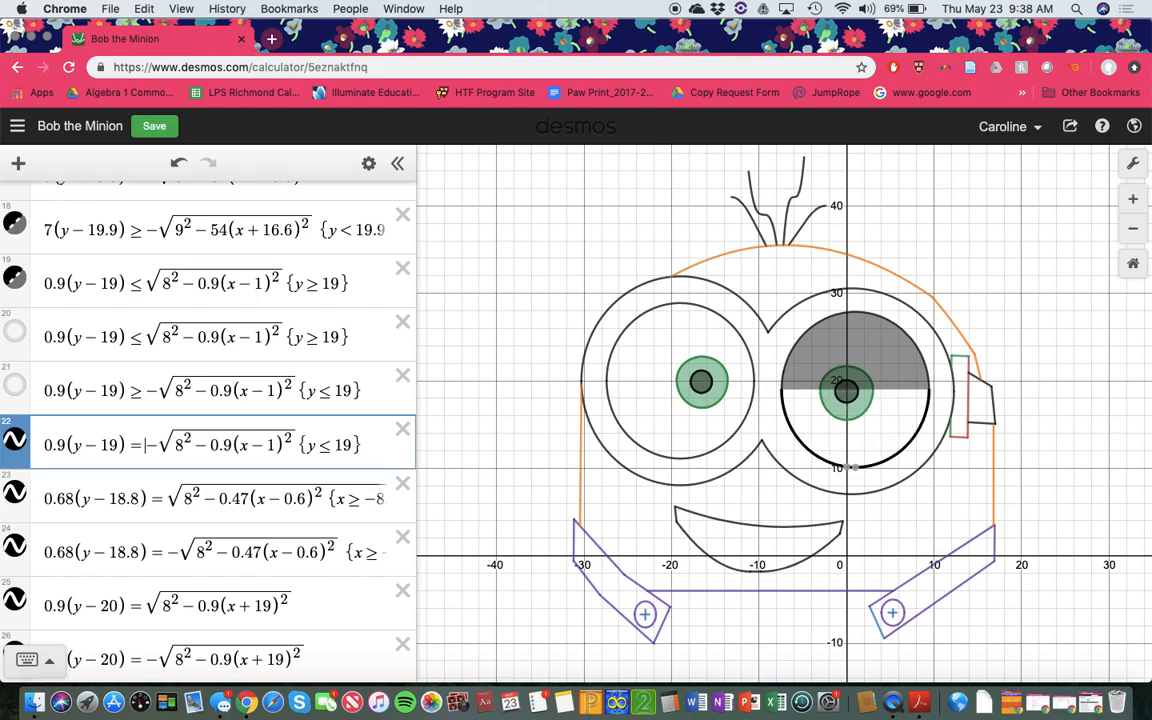
{"action": "left_click", "coordinate": [145, 285]}
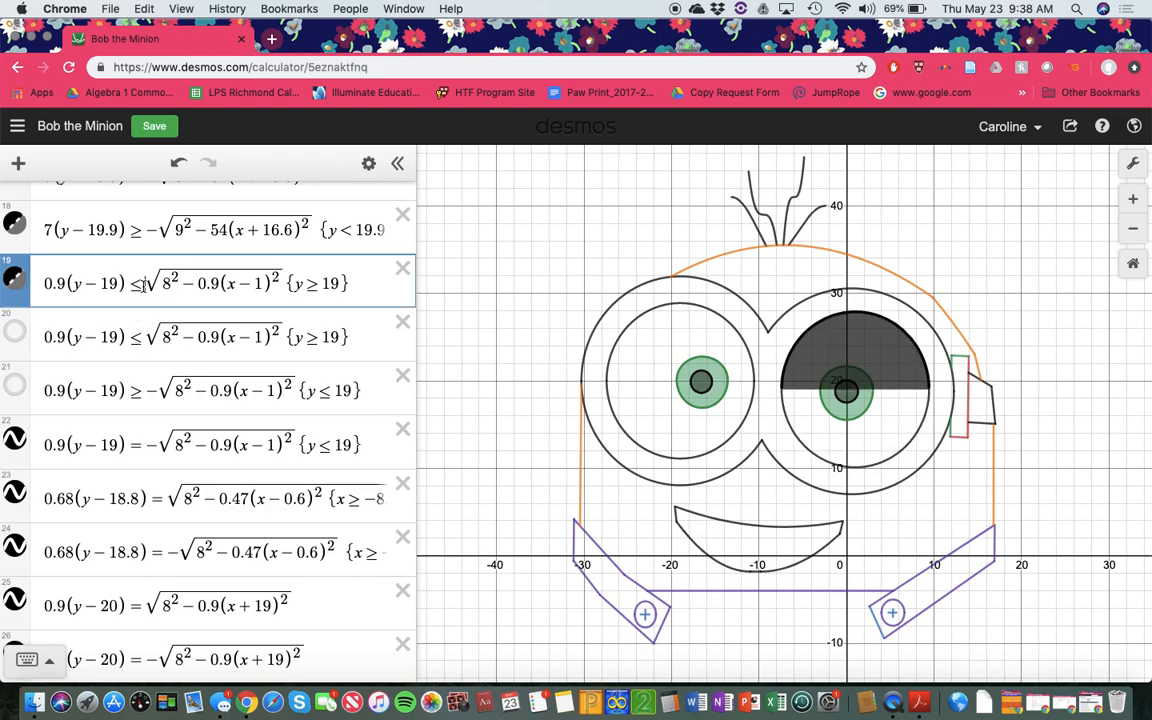
{"action": "key", "text": "BackSpace"}
{"action": "type", "text": "="}
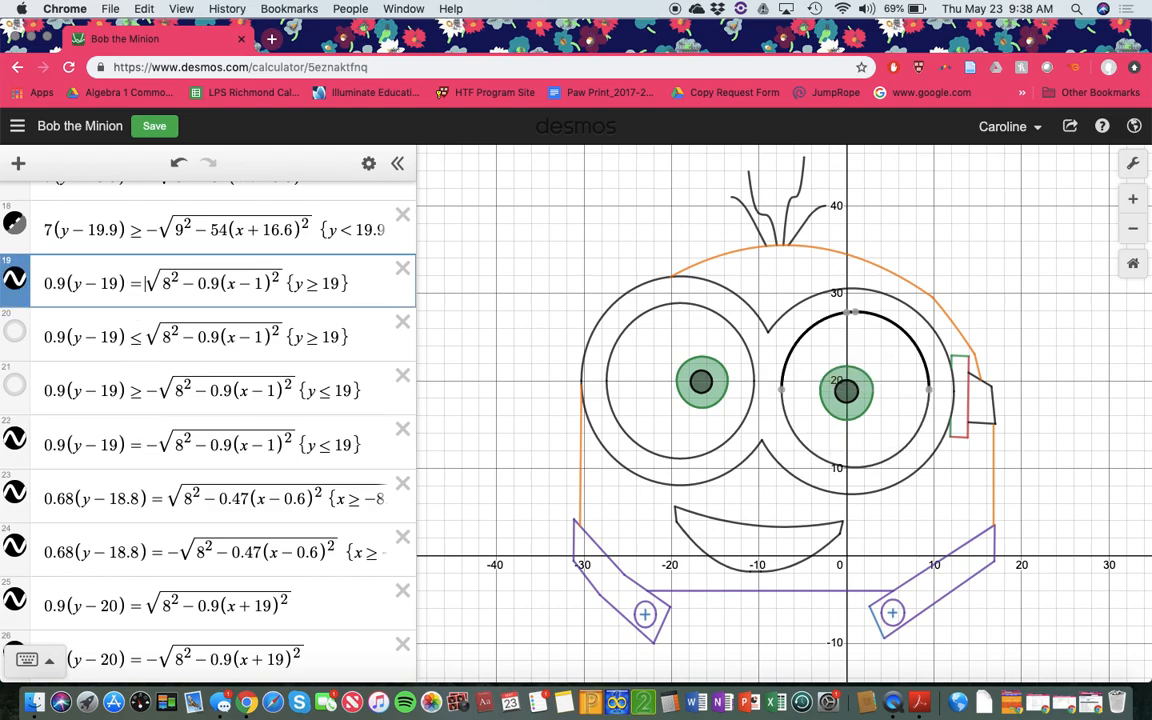
{"action": "left_click", "coordinate": [507, 322]}
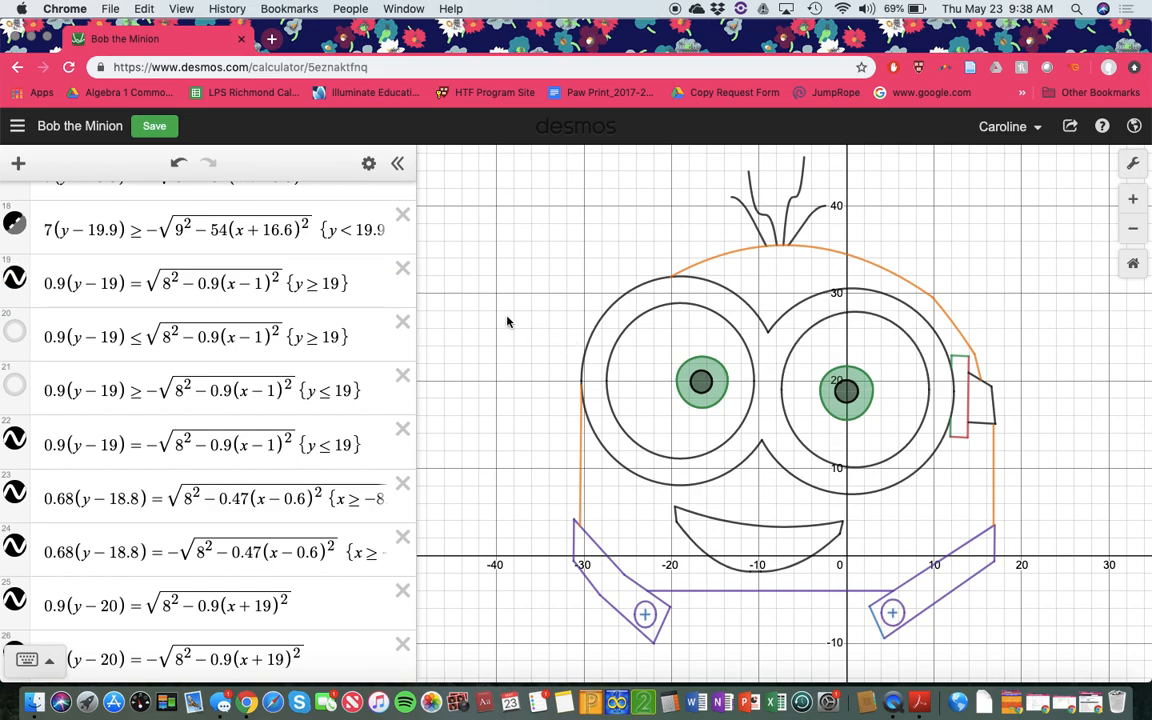
Step: Locate the right eye's iris and pupil expressions in the list from the graph
{"action": "left_click", "coordinate": [868, 397]}
{"action": "left_click", "coordinate": [810, 383]}
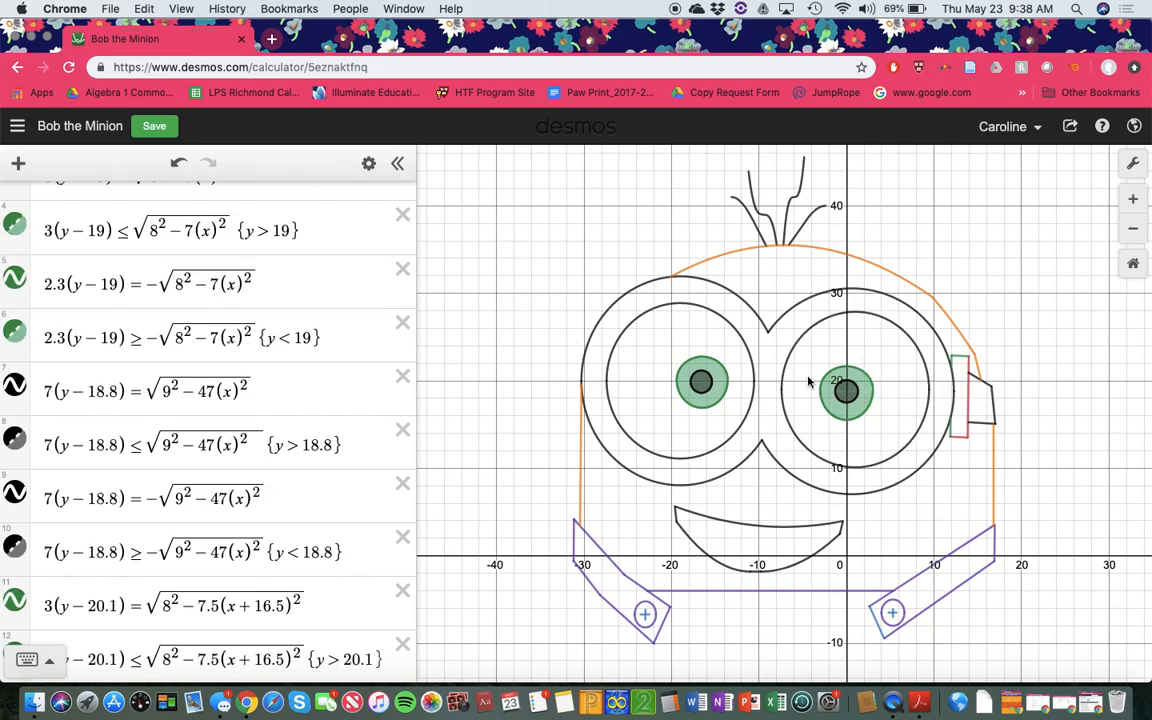